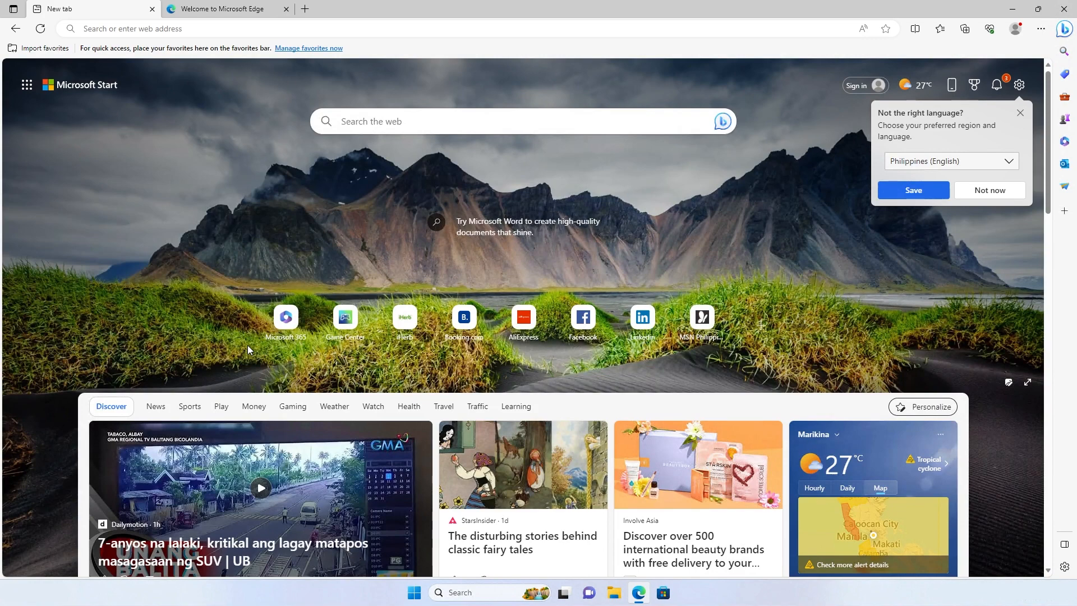
# Search the web for "xampp download" and open the Apache Friends XAMPP download page from the results.
pyautogui.click(397, 125)
pyautogui.write('xampp')
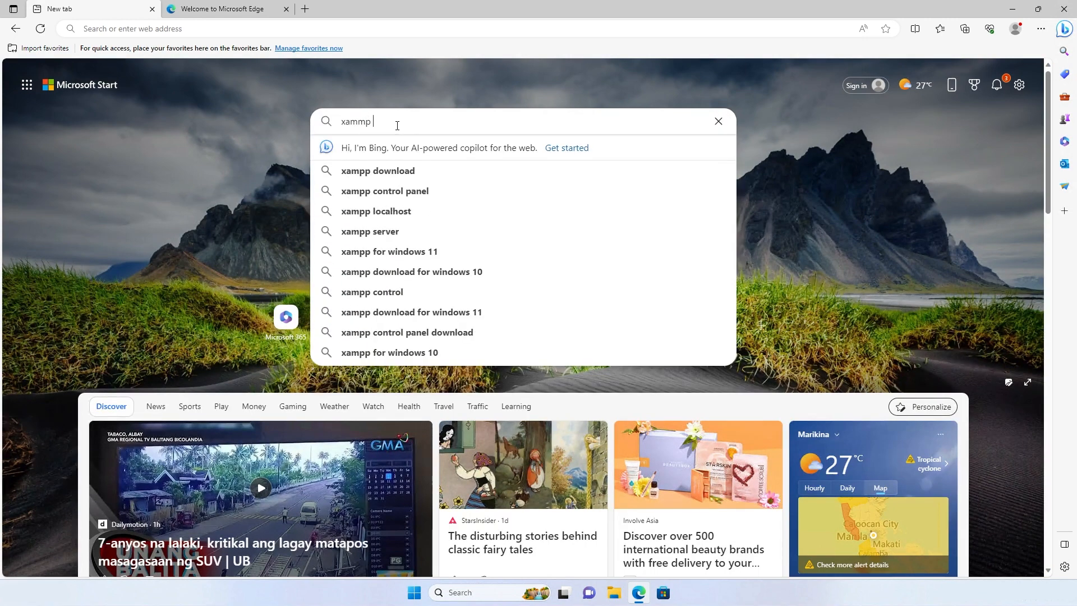
pyautogui.write(' do')
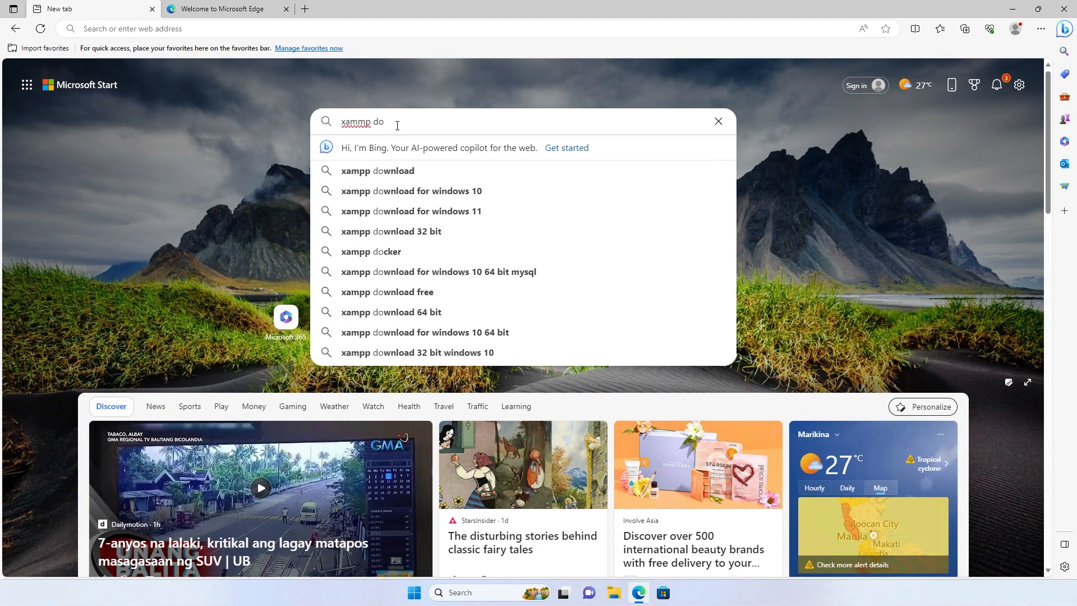
pyautogui.write('wnlo')
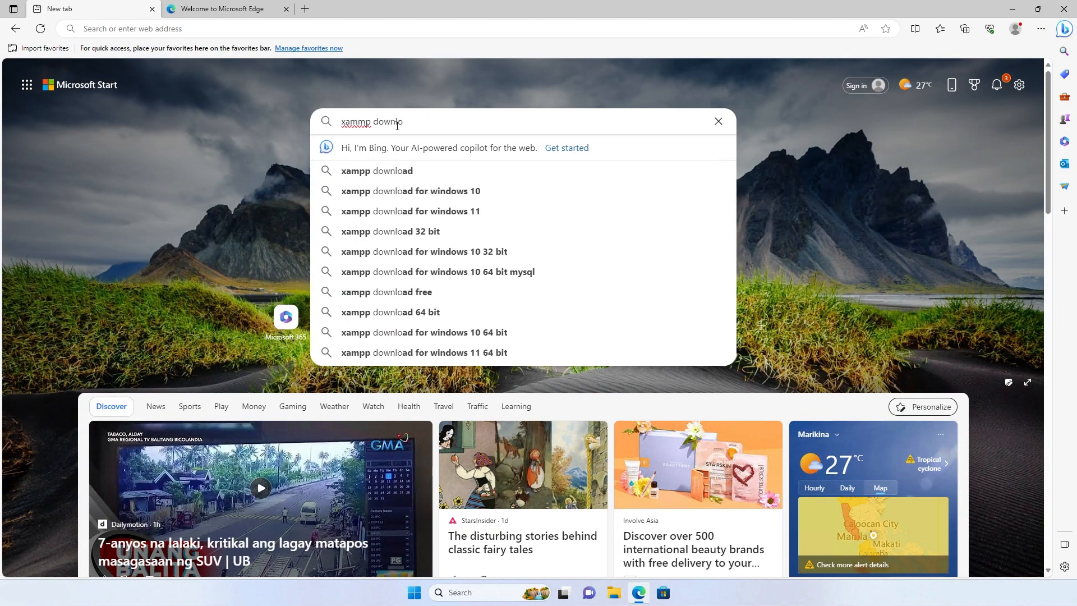
pyautogui.click(402, 170)
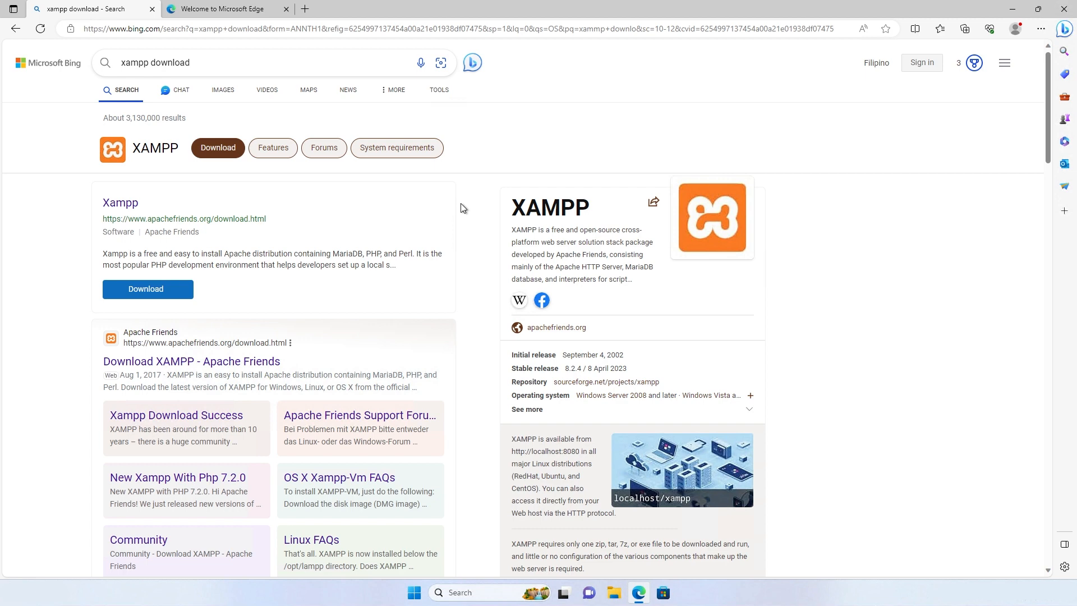
pyautogui.scroll(-3, 416, 253)
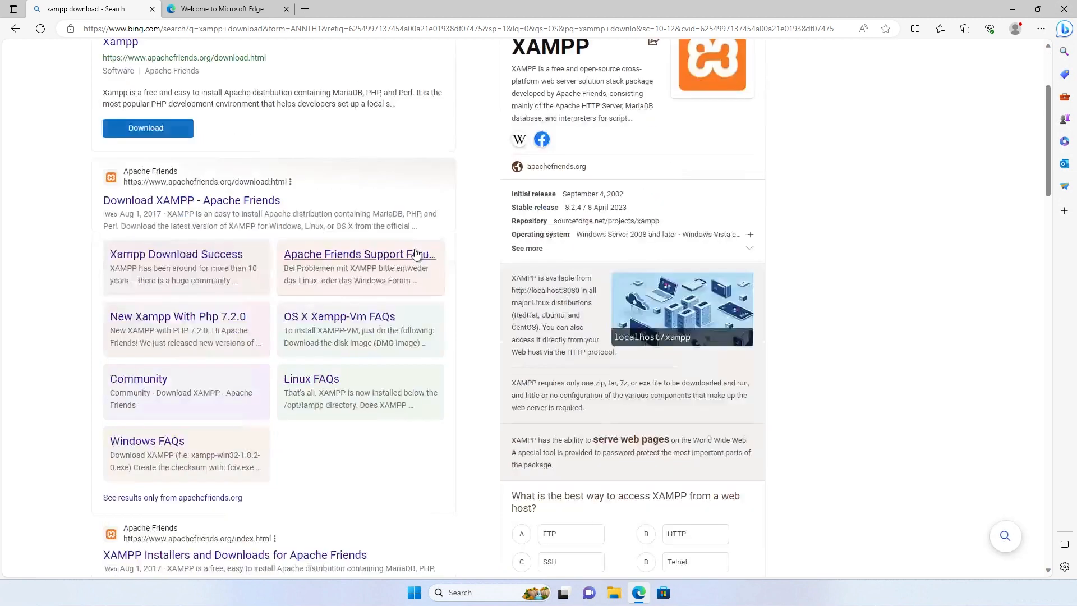
pyautogui.click(220, 208)
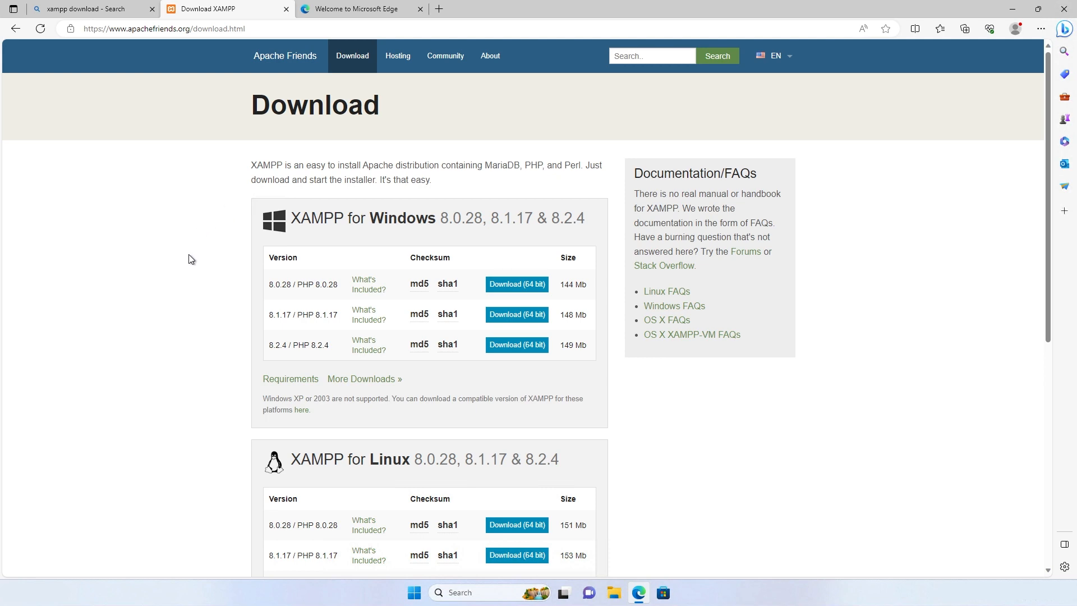
# Review the XAMPP downloads for each operating system and open the page with more downloads for Windows.
pyautogui.scroll(-3, 191, 259)
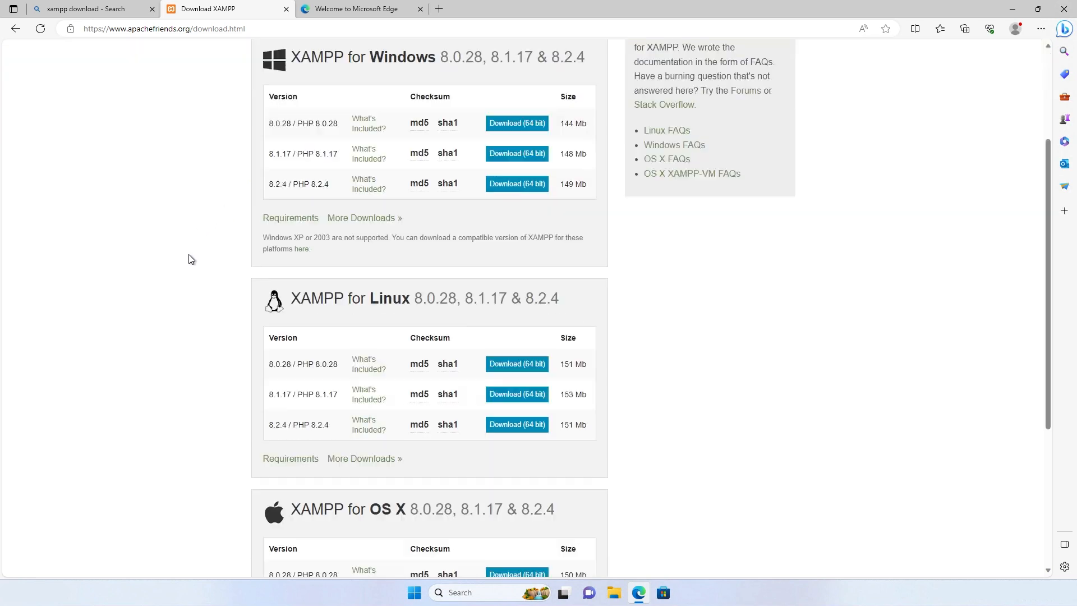
pyautogui.scroll(-3, 191, 259)
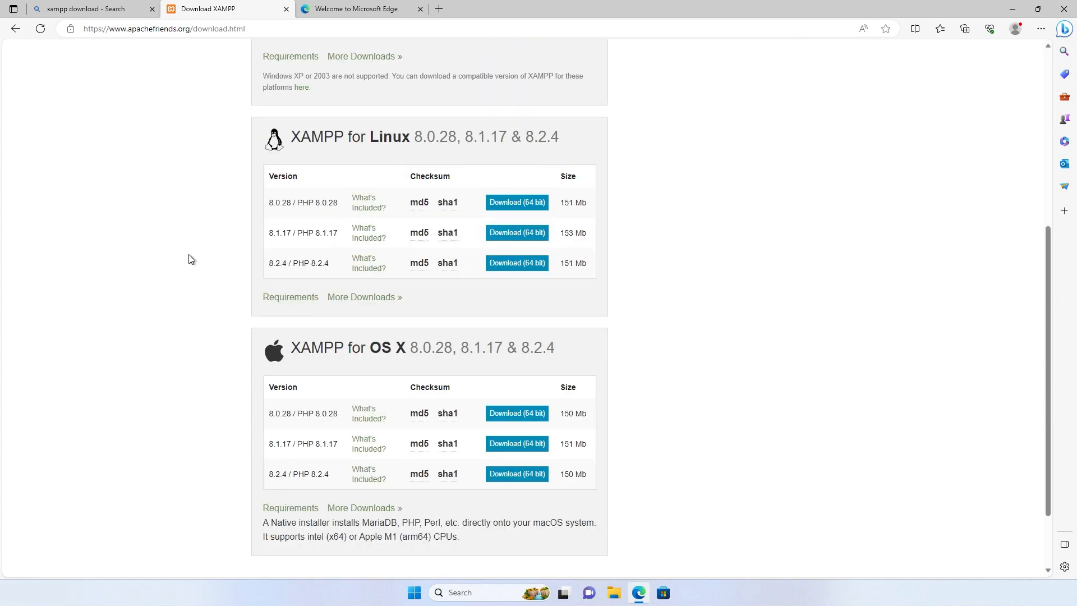
pyautogui.scroll(4, 190, 259)
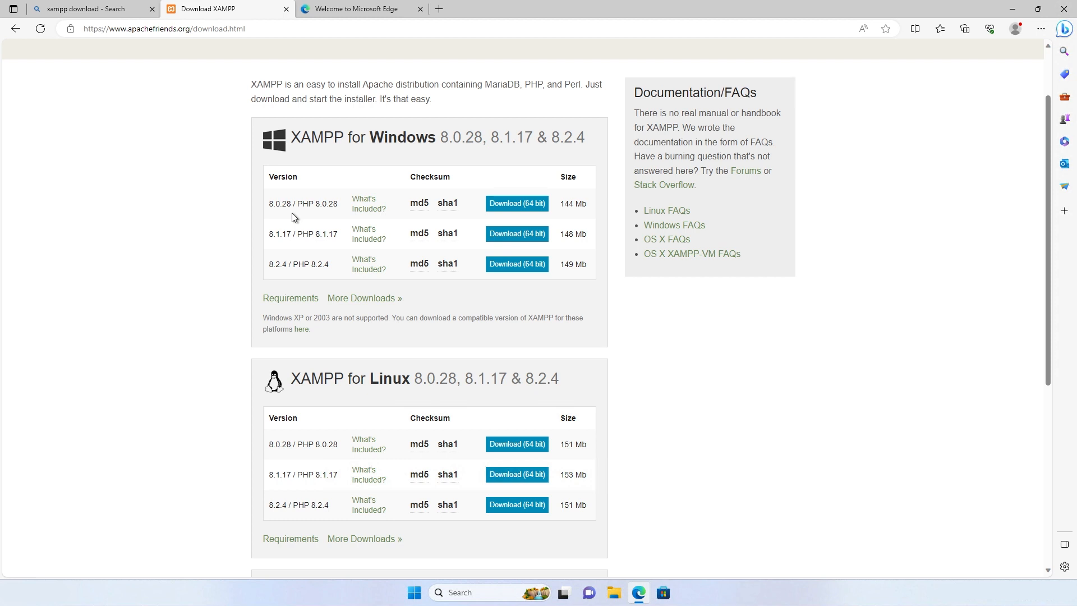
pyautogui.click(359, 299)
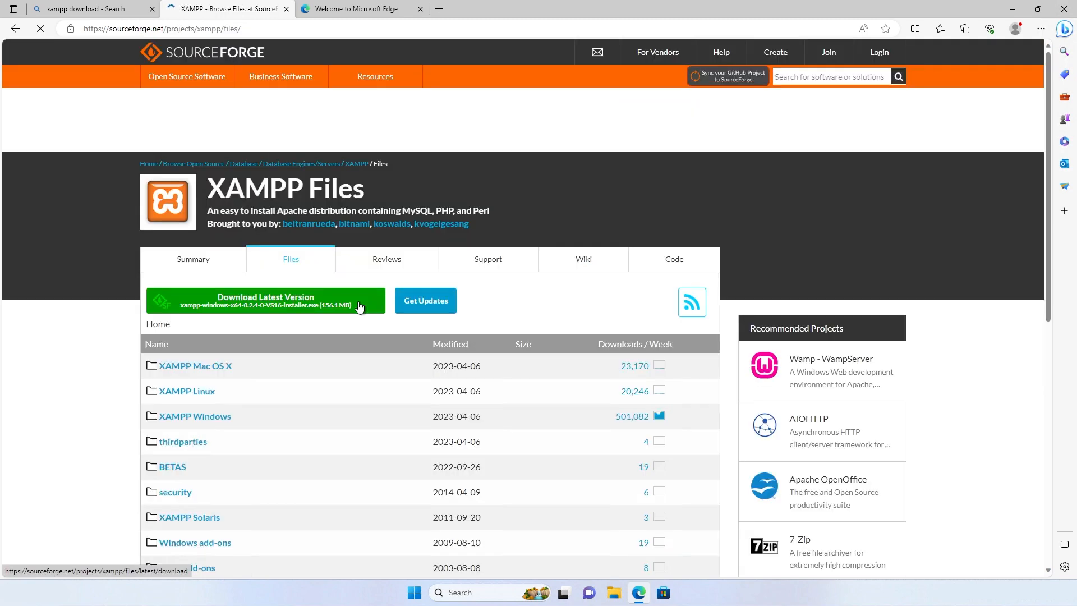
# Download xampp-windows-x64-7.4.33-0-VC15-installer.exe from the 7.4.33 folder under XAMPP Windows.
pyautogui.scroll(-3, 230, 290)
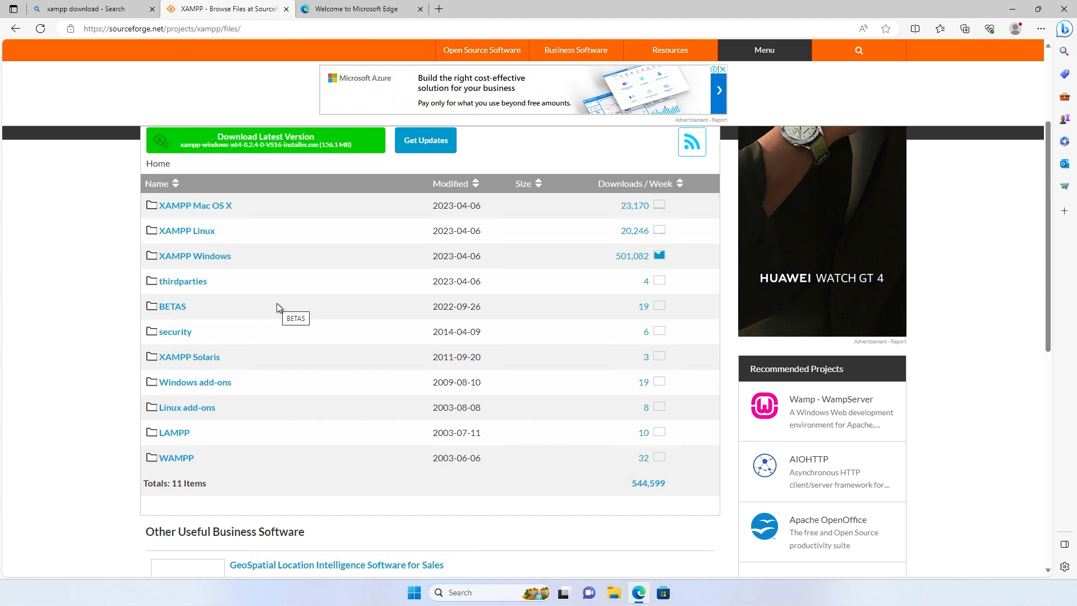
pyautogui.click(211, 258)
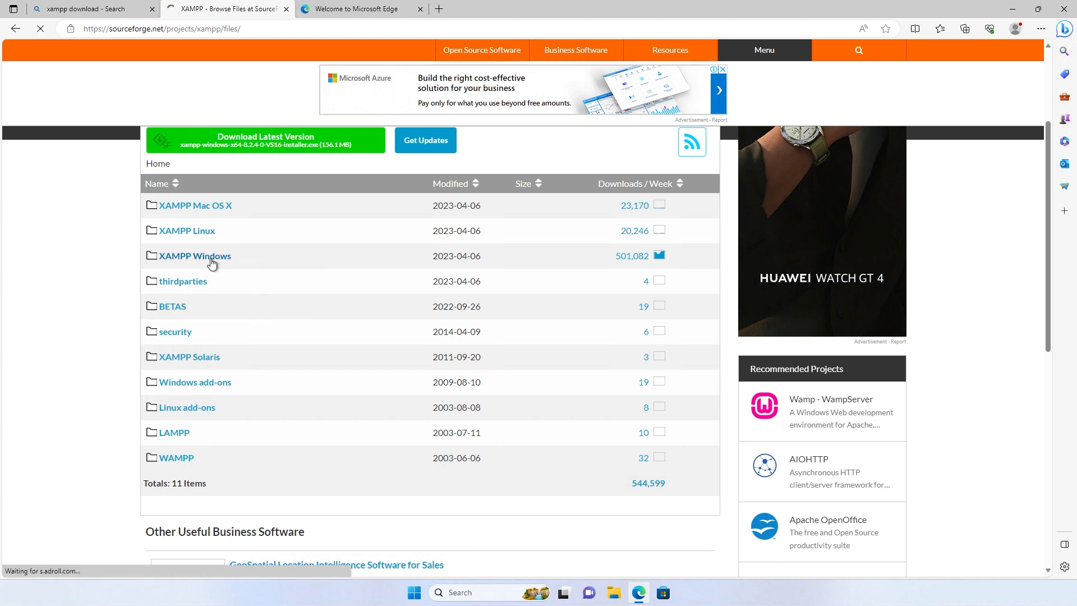
pyautogui.scroll(-5, 372, 258)
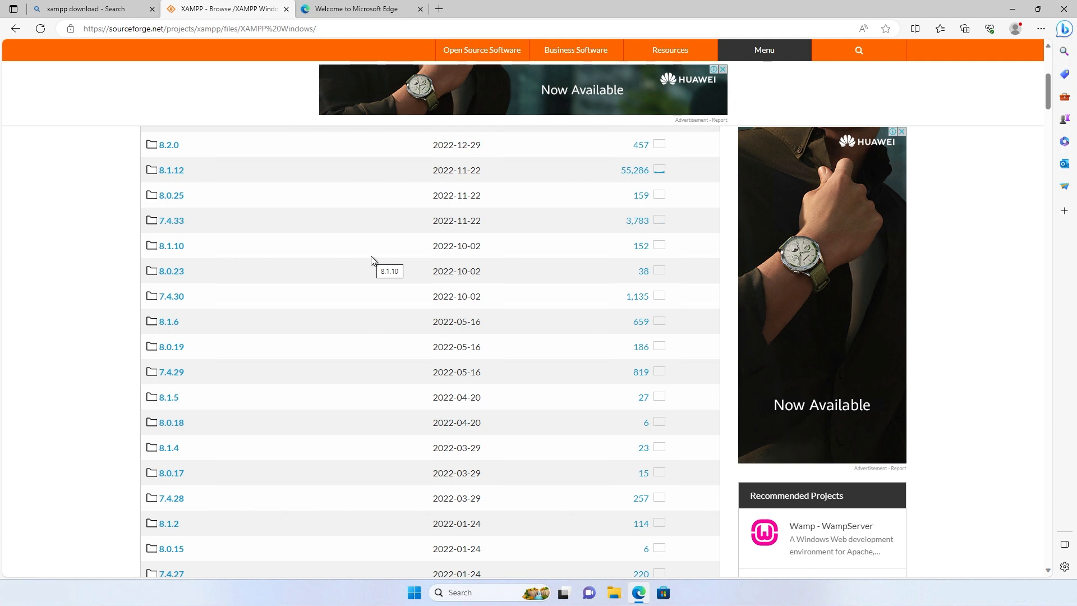
pyautogui.click(181, 226)
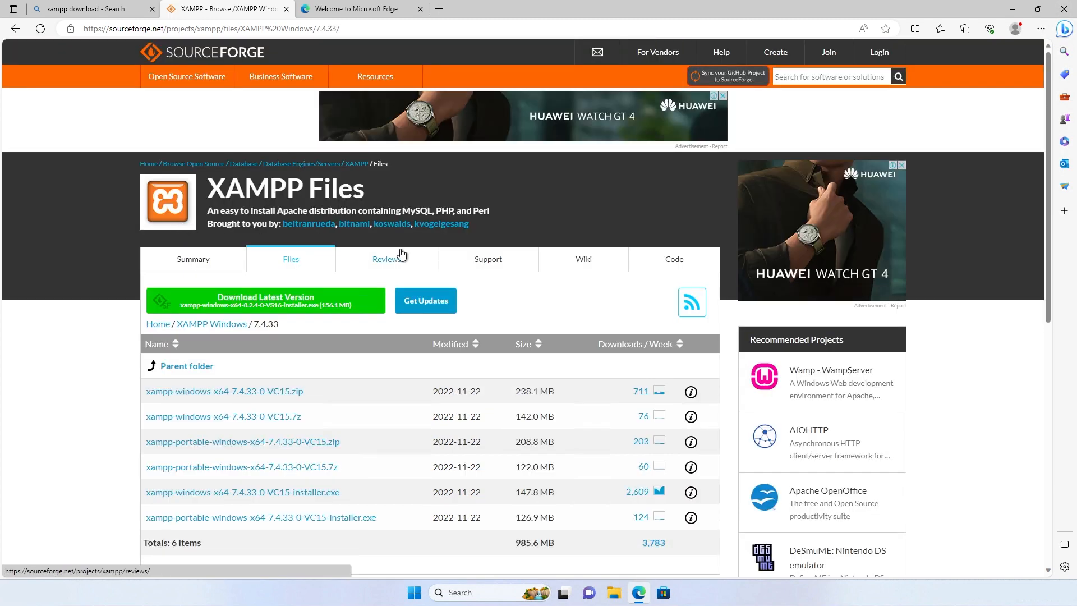
pyautogui.scroll(-4, 401, 254)
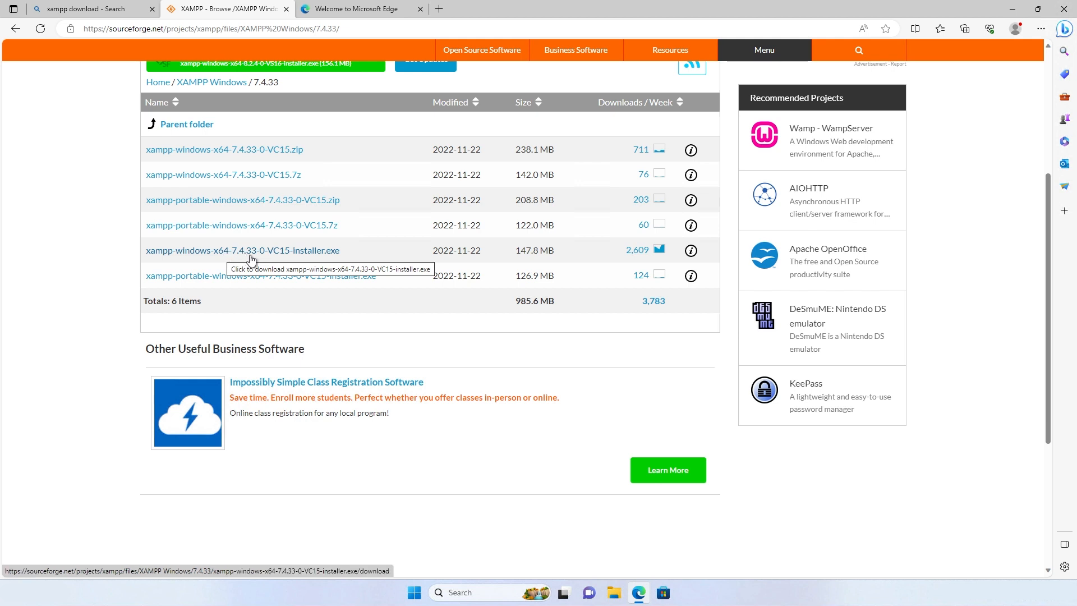
pyautogui.click(288, 256)
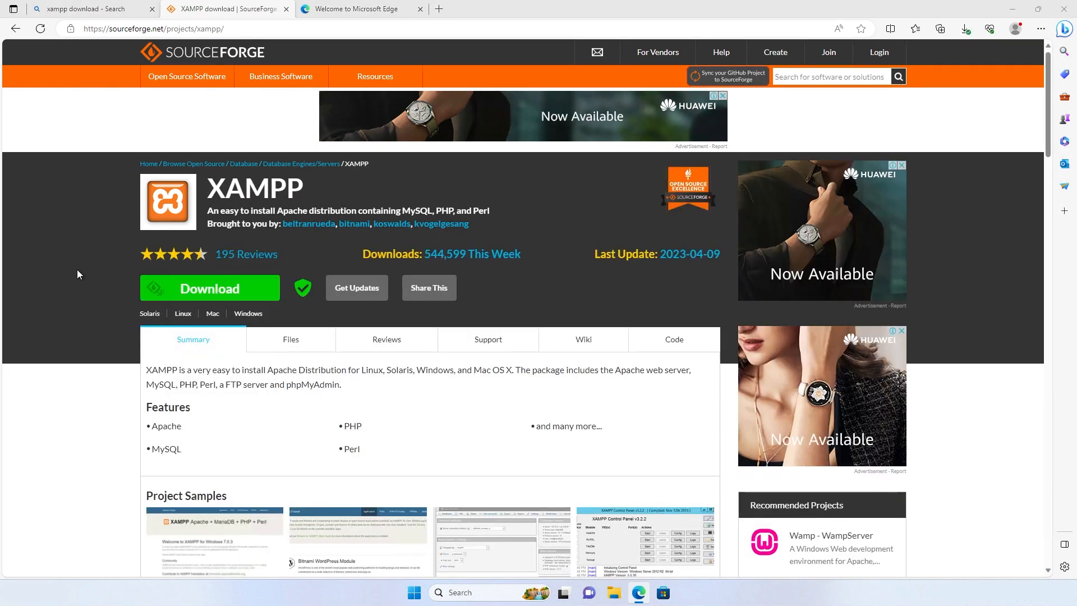
# Run the downloaded XAMPP installer, allow it to make changes to the device, and dismiss the User Account Control warning.
pyautogui.click(965, 31)
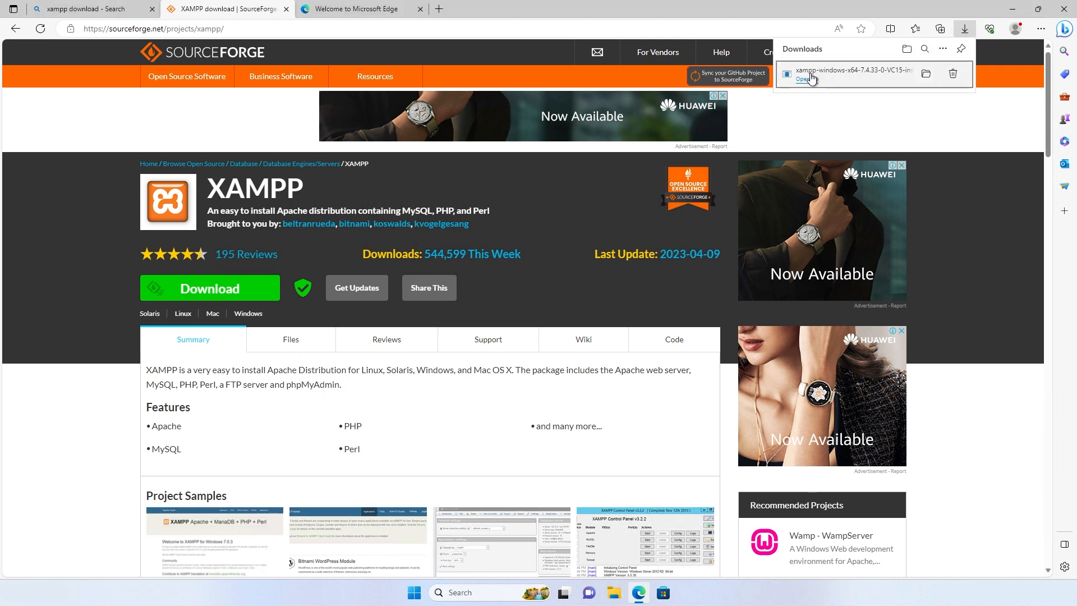
pyautogui.click(808, 80)
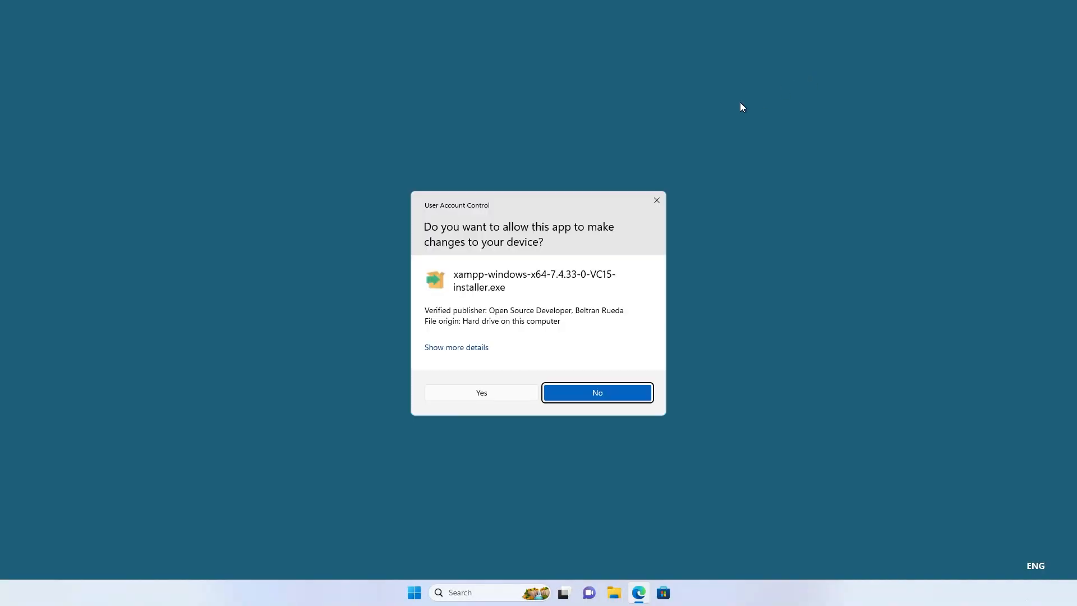
pyautogui.click(472, 393)
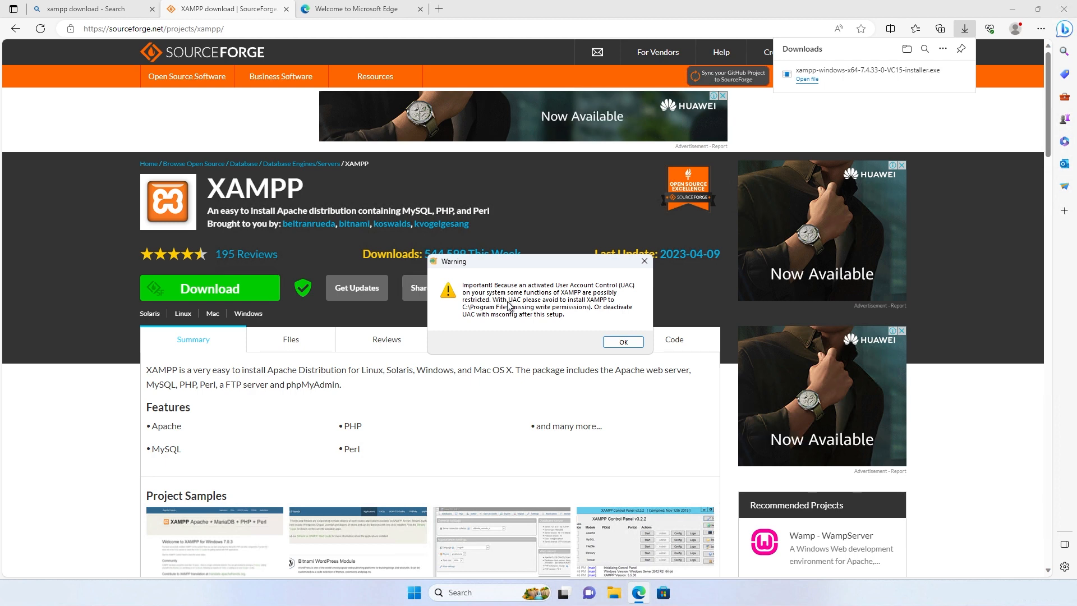
pyautogui.click(623, 342)
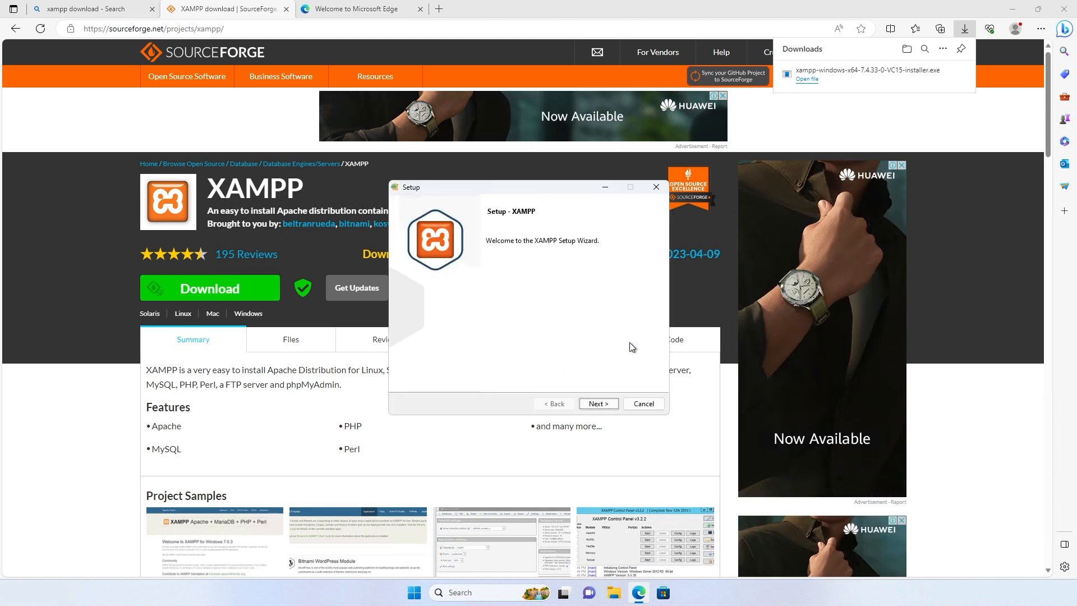
# Install XAMPP with the default components in C:\xampp, keeping English as the Control Panel language.
pyautogui.click(590, 404)
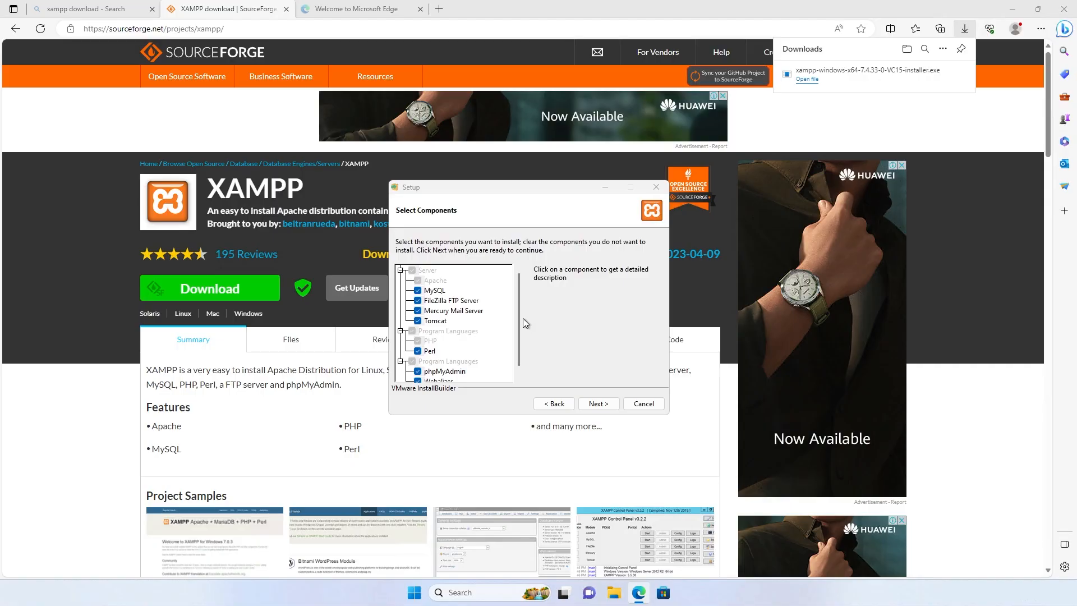
pyautogui.click(519, 349)
pyautogui.click(599, 404)
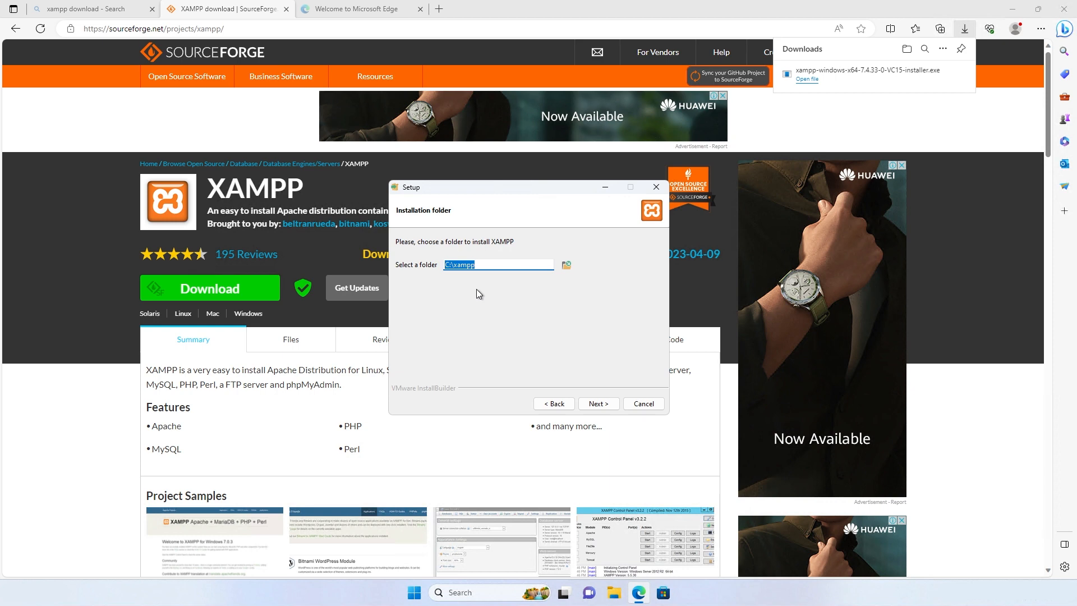
pyautogui.click(596, 404)
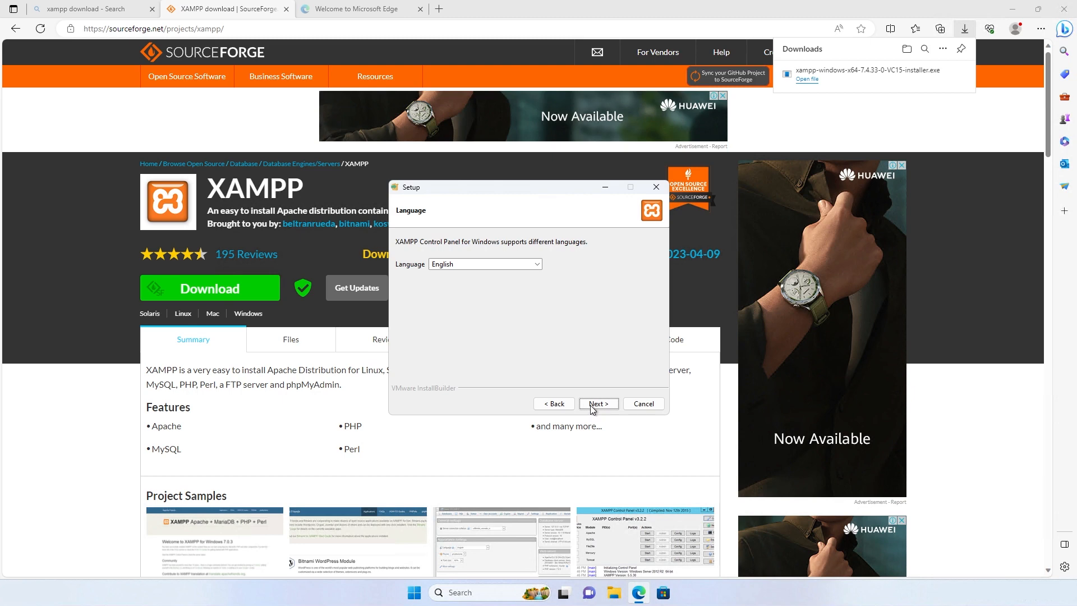
pyautogui.click(592, 409)
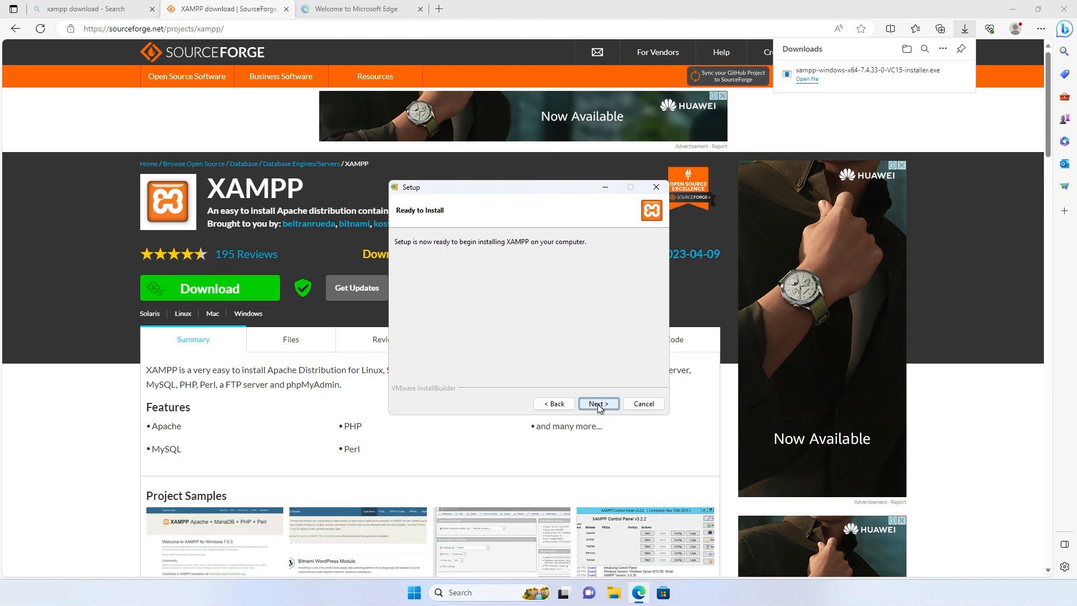
pyautogui.click(598, 405)
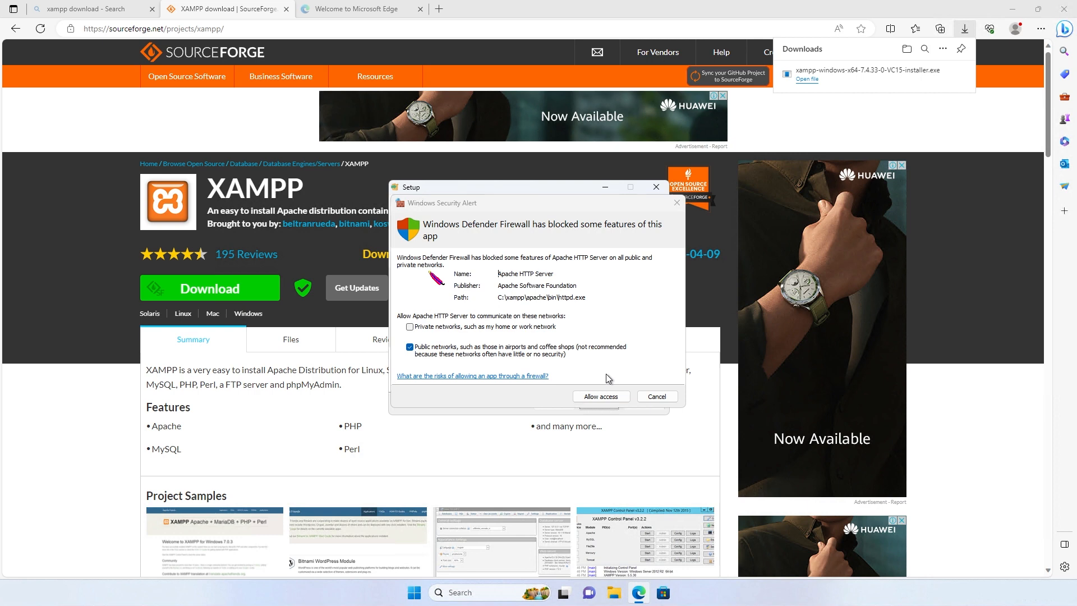
# Allow Apache HTTP Server through the firewall on public networks and finish the setup with the Control Panel set to start.
pyautogui.click(605, 402)
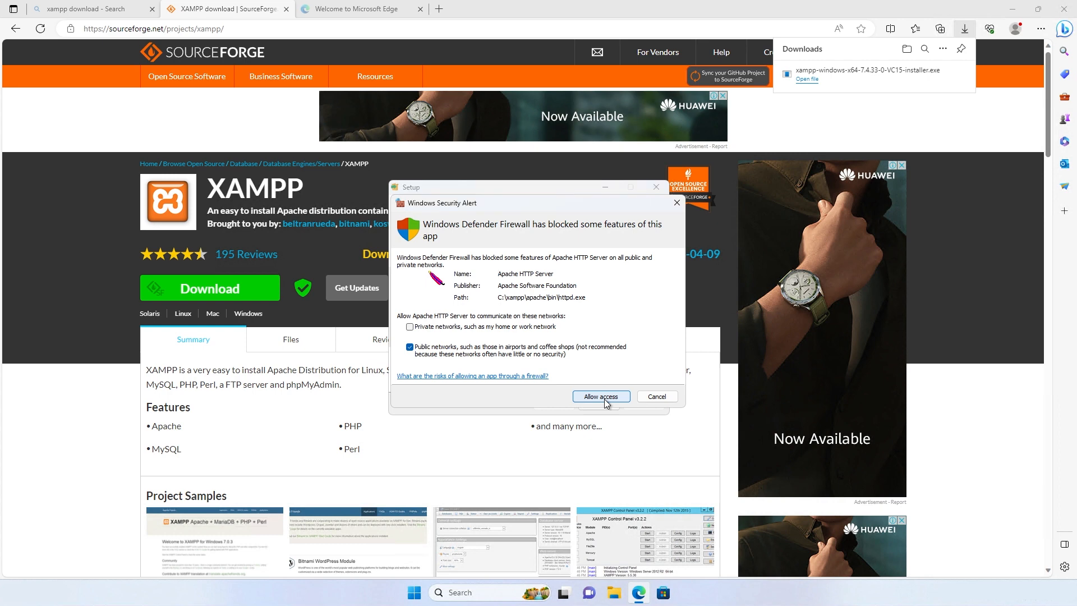
pyautogui.click(601, 396)
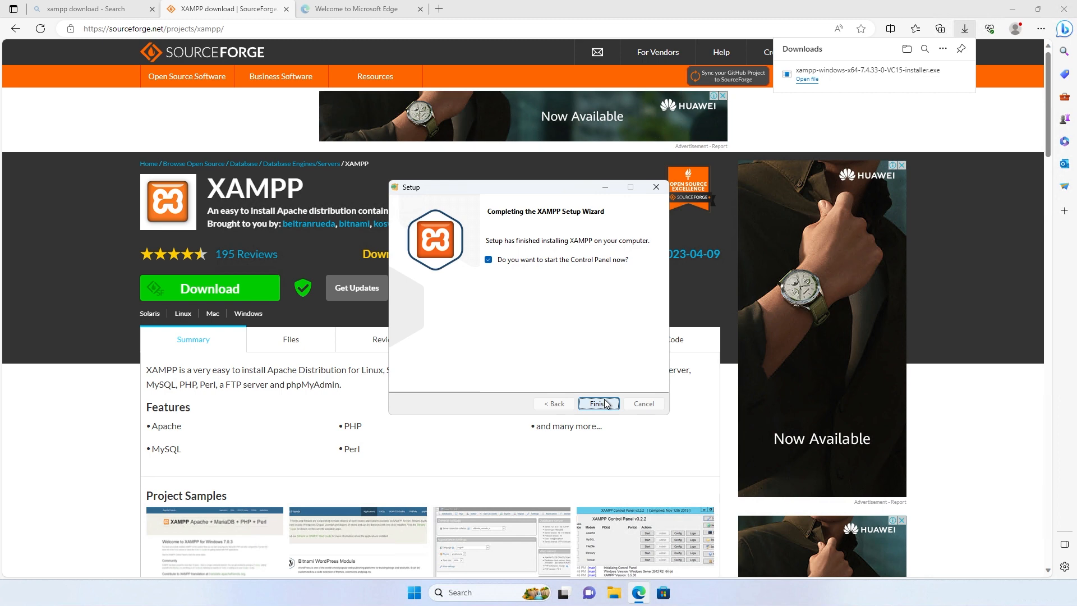
pyautogui.click(603, 405)
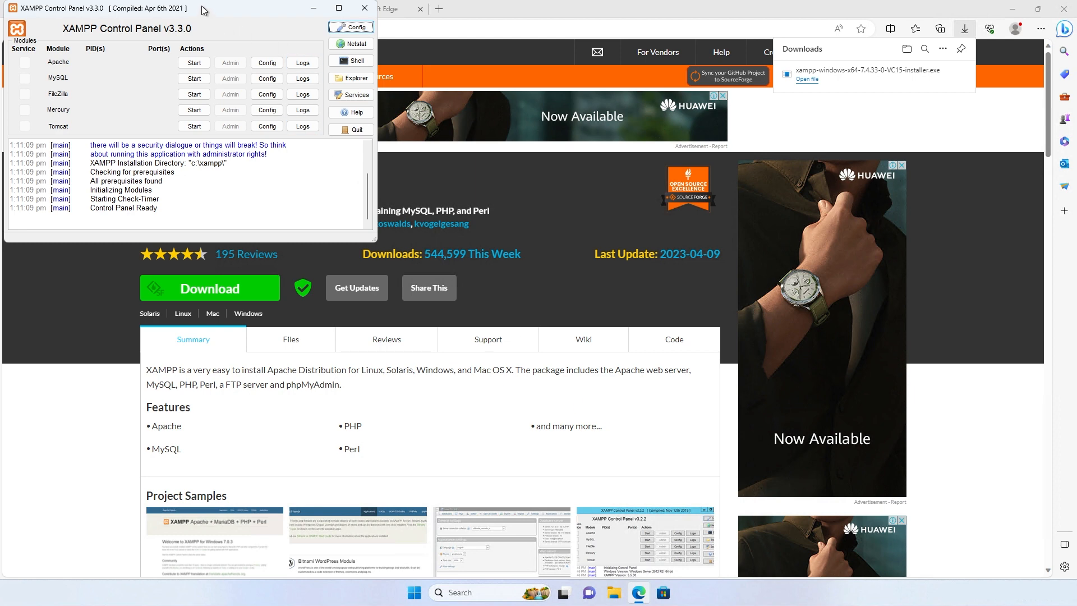
# Move the XAMPP Control Panel to mid-screen, start Apache and MySQL, and allow mysqld through the firewall on public networks.
pyautogui.moveTo(201, 7); pyautogui.dragTo(525, 209)
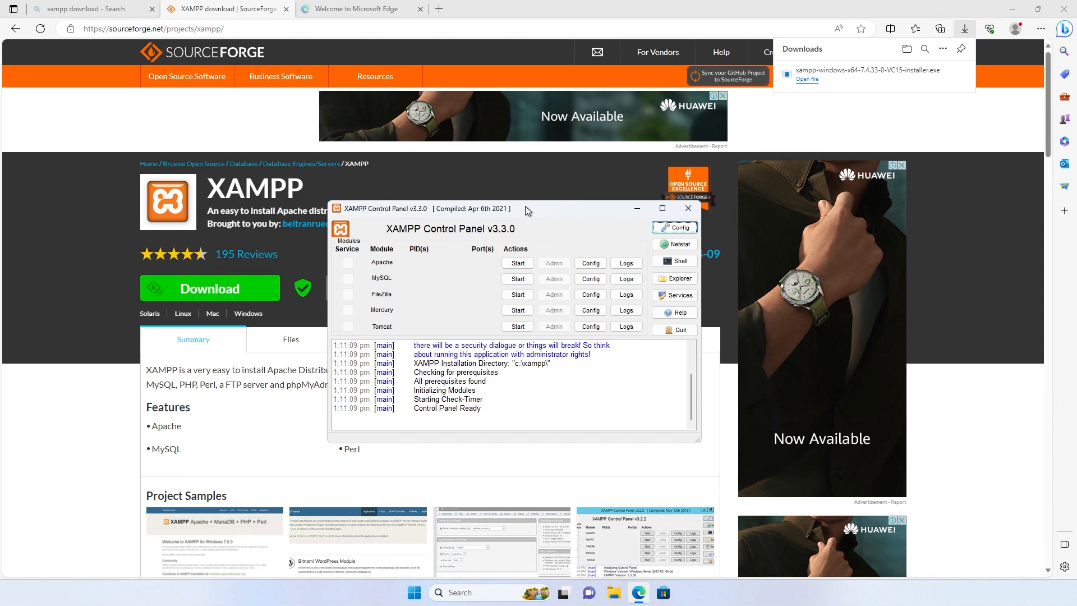
pyautogui.click(519, 264)
pyautogui.click(520, 281)
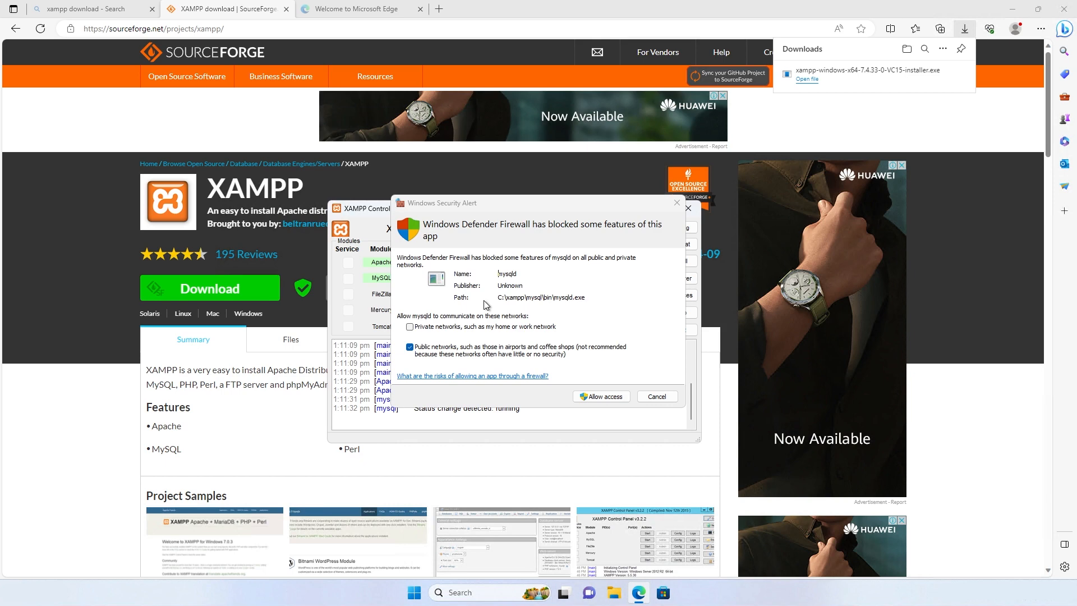
pyautogui.click(595, 399)
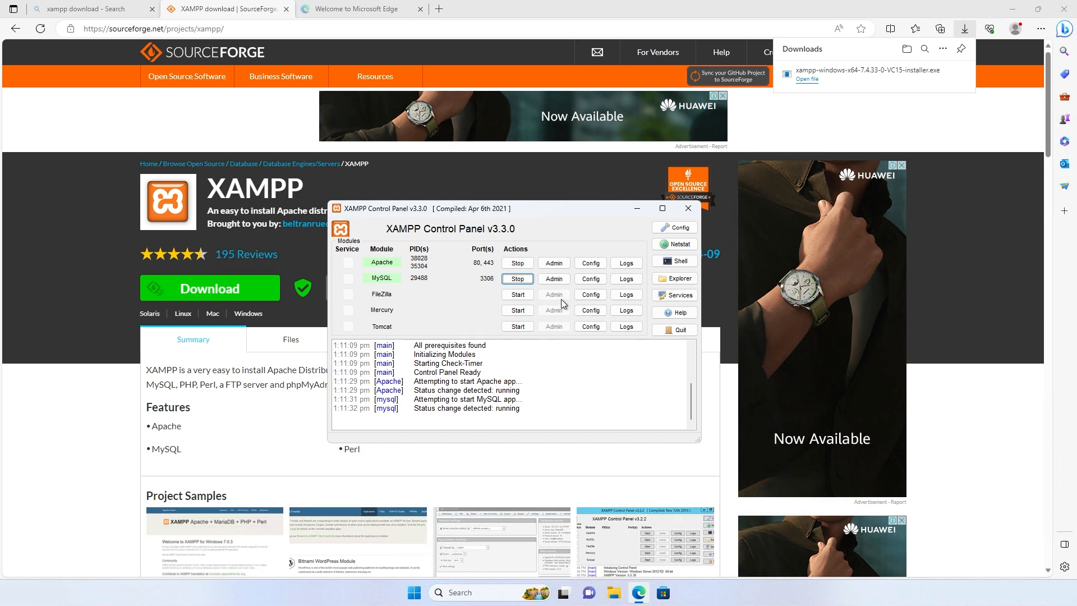
# Open Apache's admin dashboard in the browser and view its PHPInfo page.
pyautogui.click(554, 263)
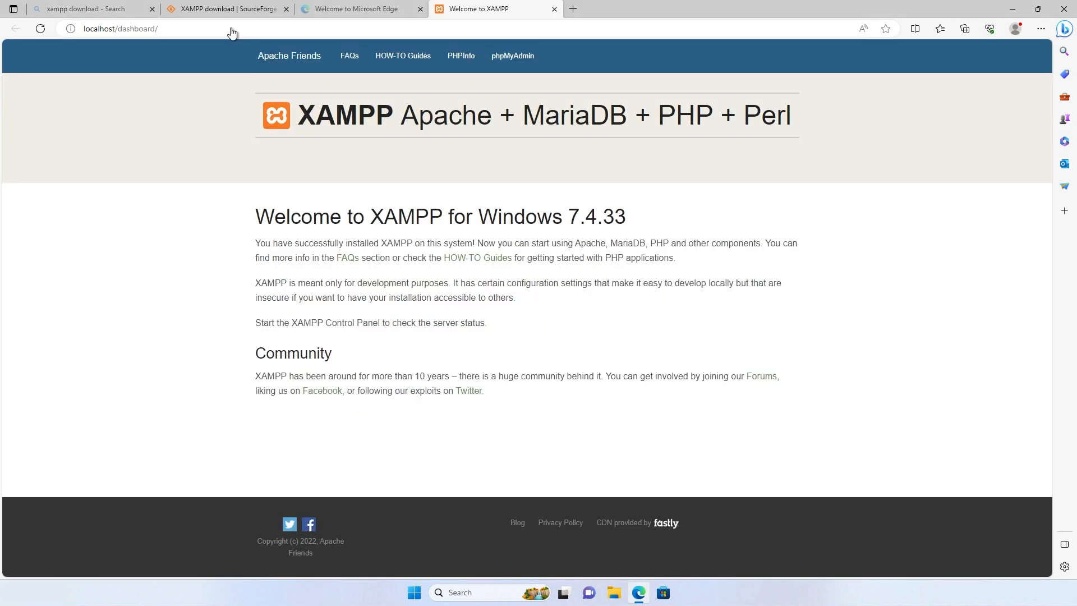
pyautogui.click(240, 25)
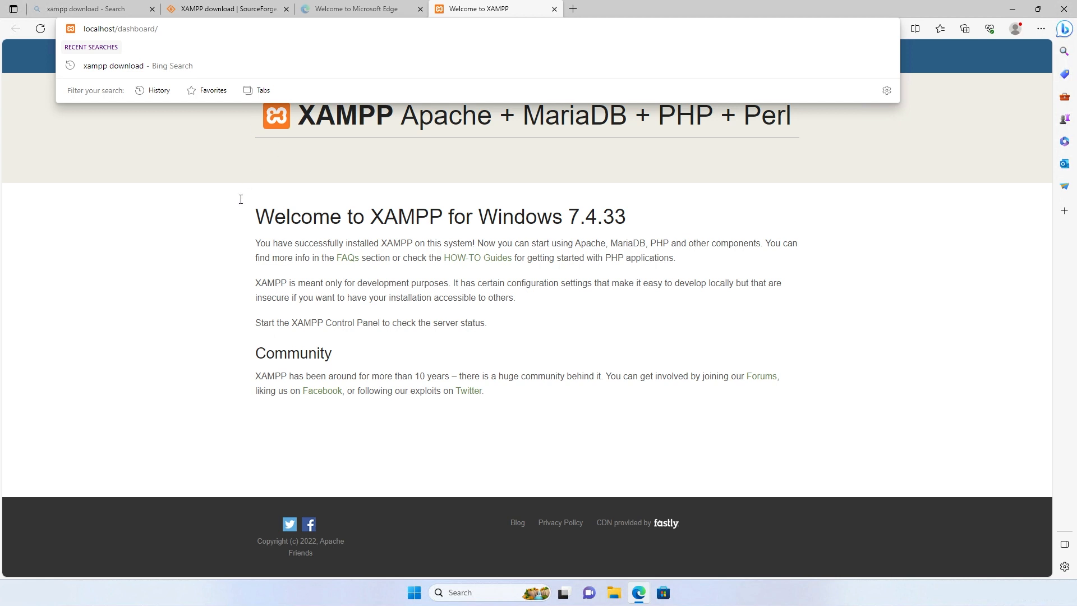
pyautogui.click(226, 229)
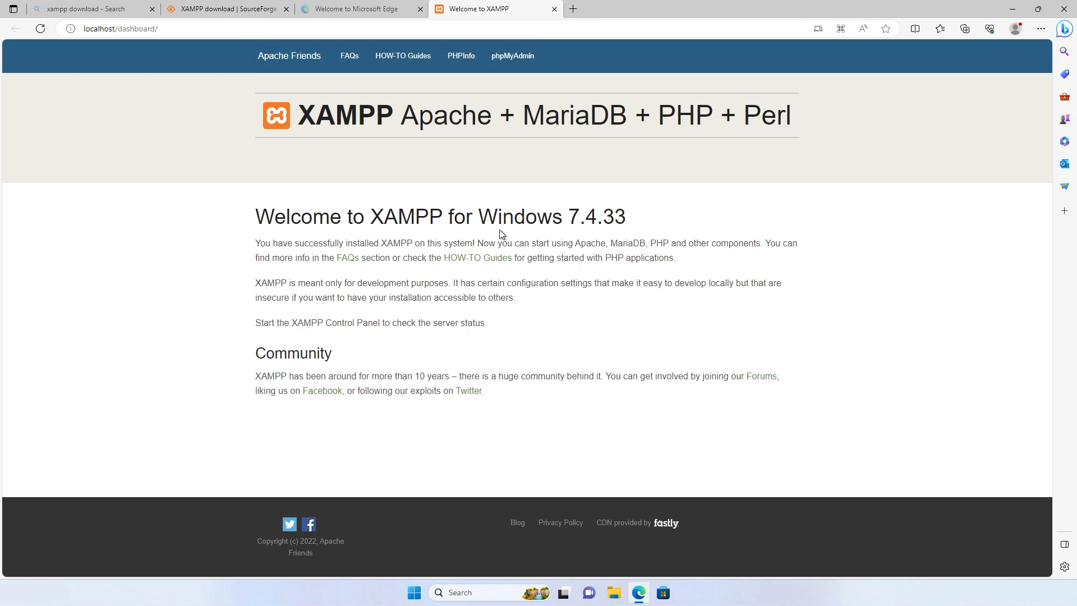
pyautogui.click(462, 58)
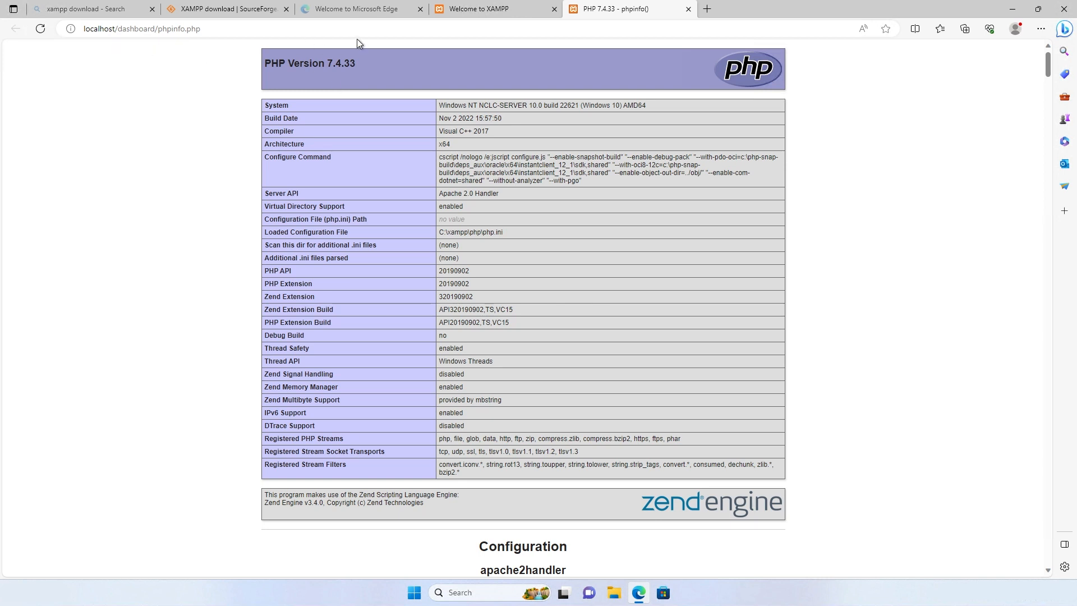
# Return to the XAMPP dashboard, open phpMyAdmin, and highlight the server type in the database server information.
pyautogui.click(453, 9)
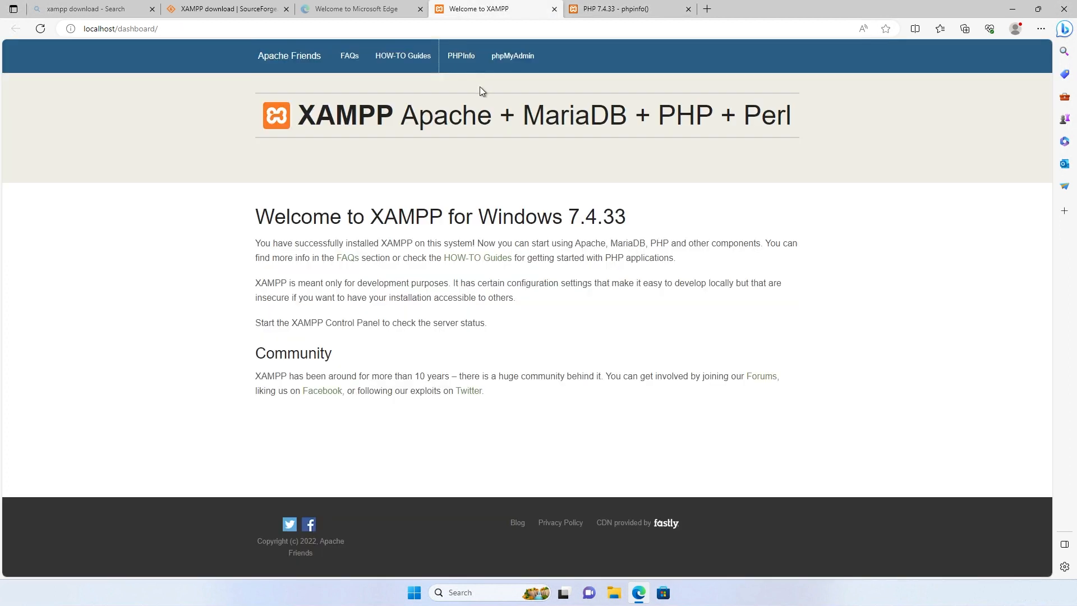
pyautogui.click(510, 65)
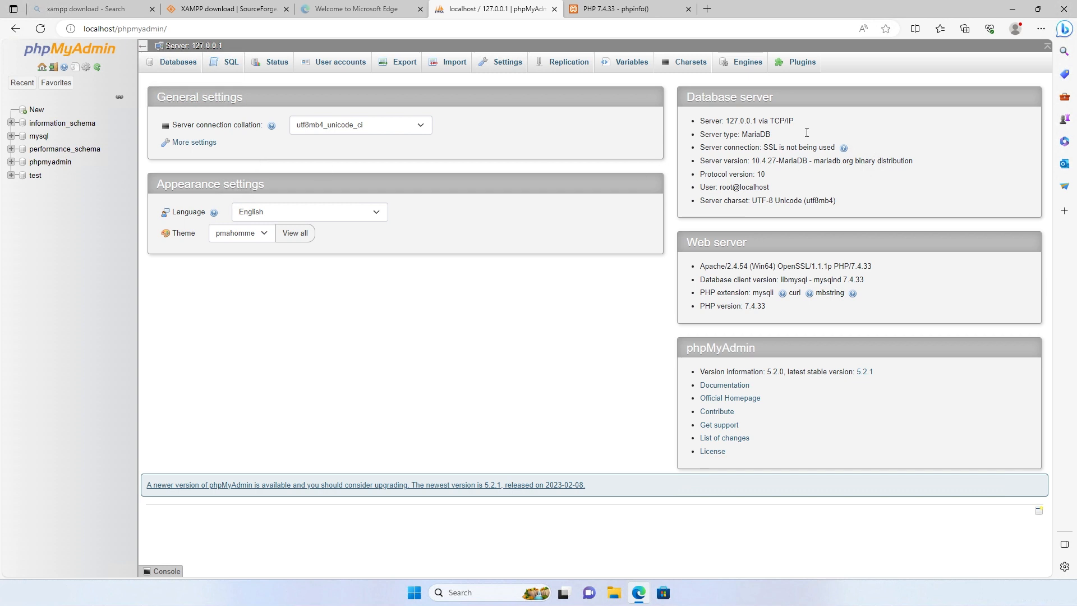
pyautogui.moveTo(779, 134); pyautogui.dragTo(741, 134)
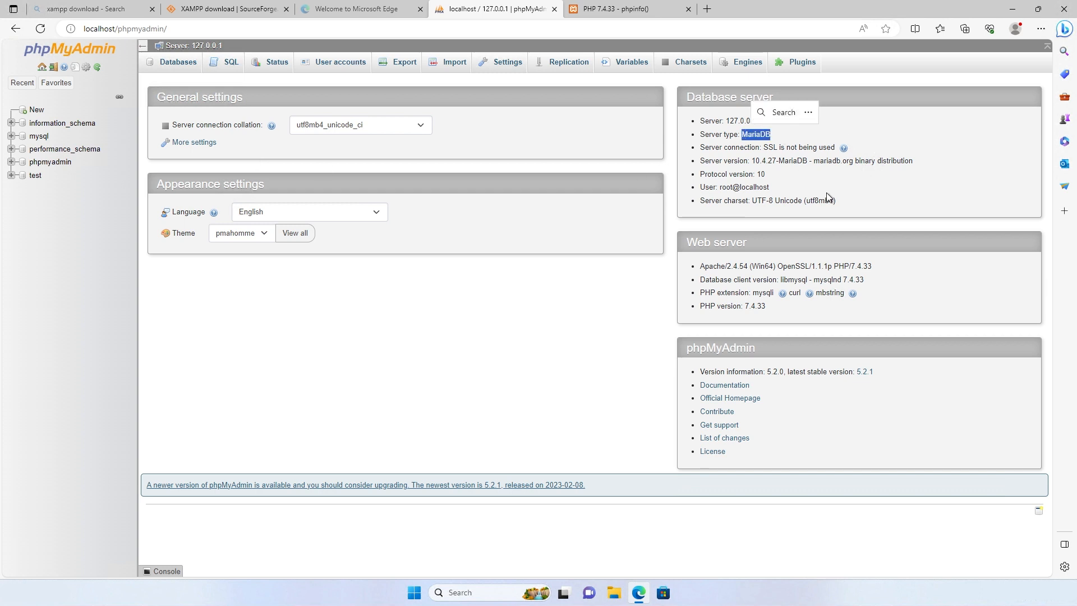